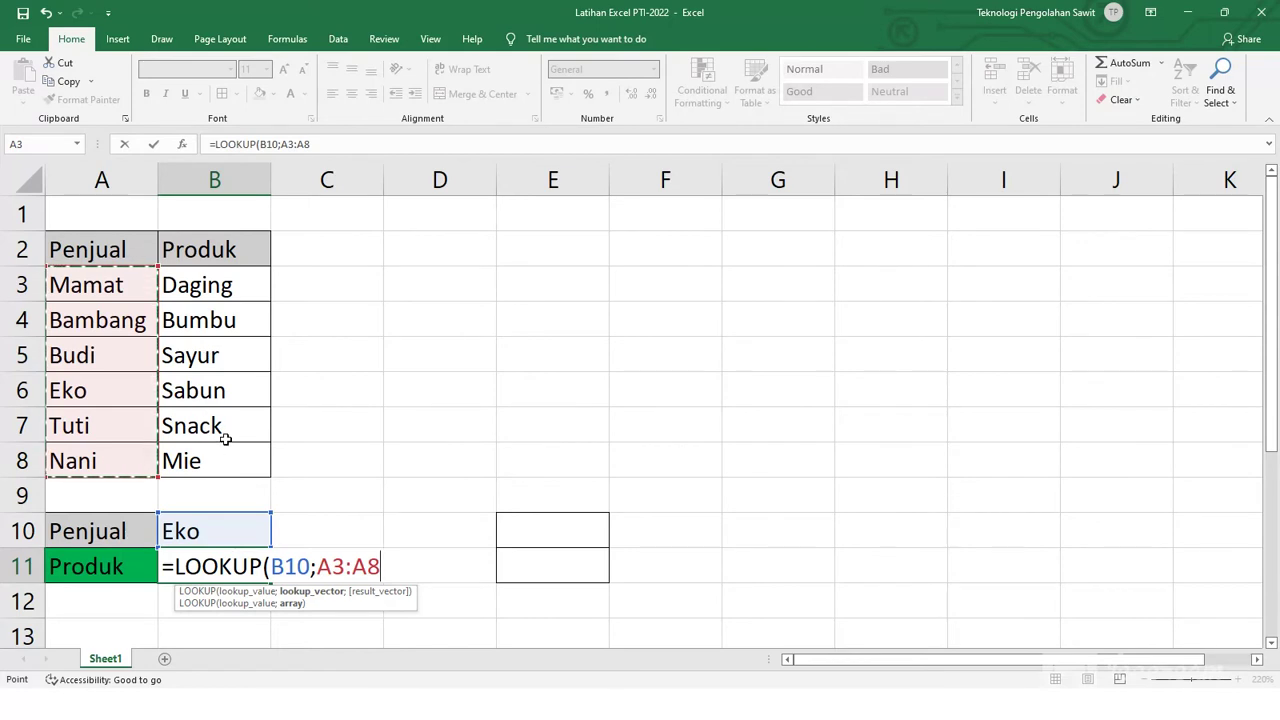
- Finish B11's formula as =LOOKUP(B10;A3:A8;B3:B8) so it returns Sabun for Eko
text(;)
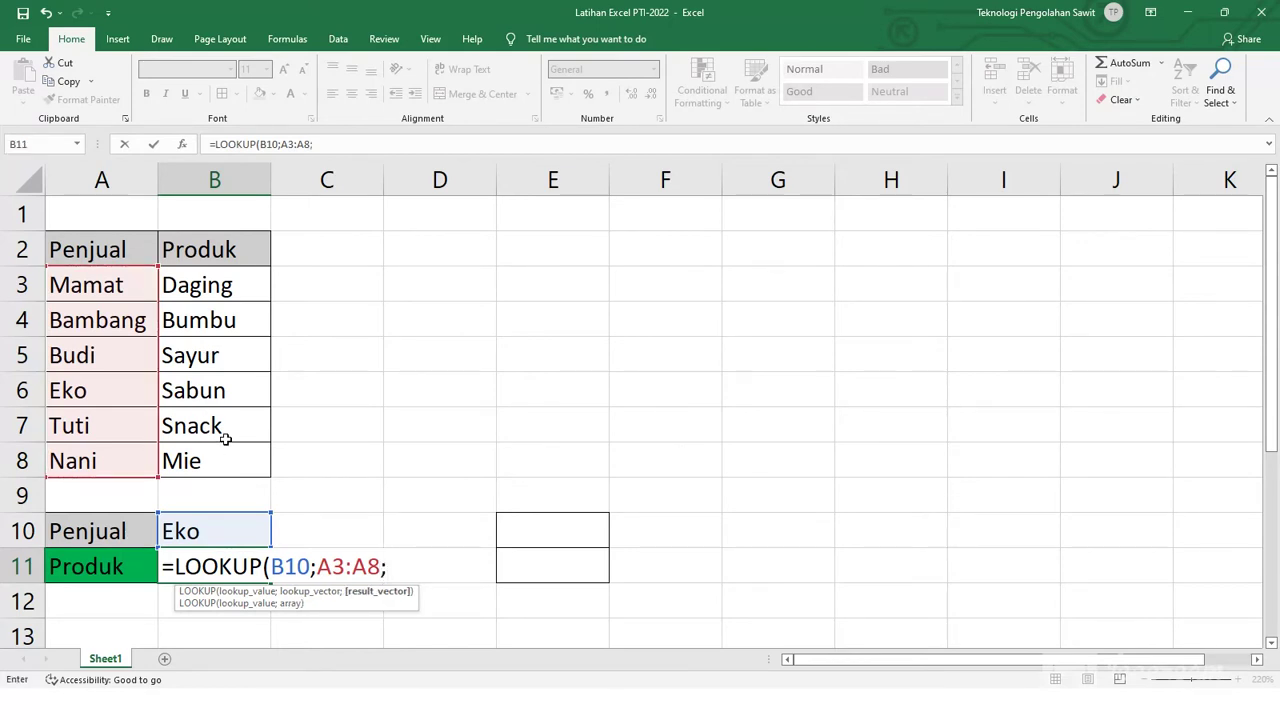
drag(205, 283, 205, 462)
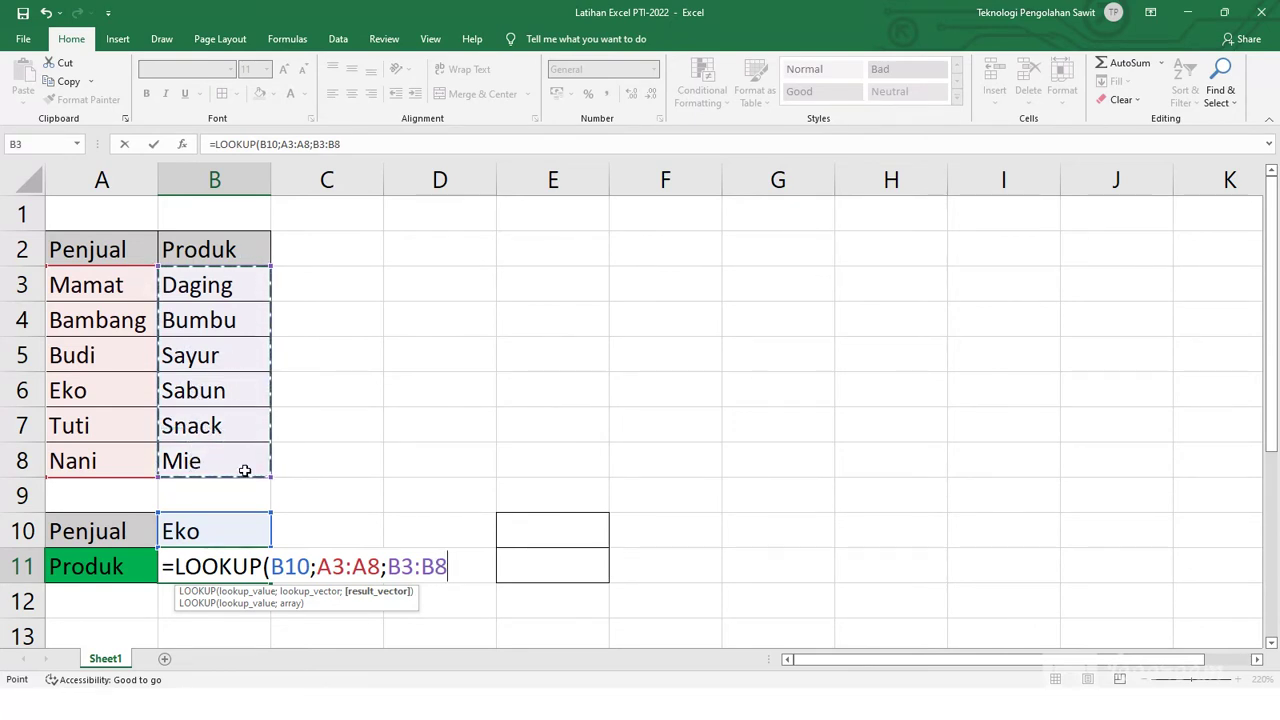
text())
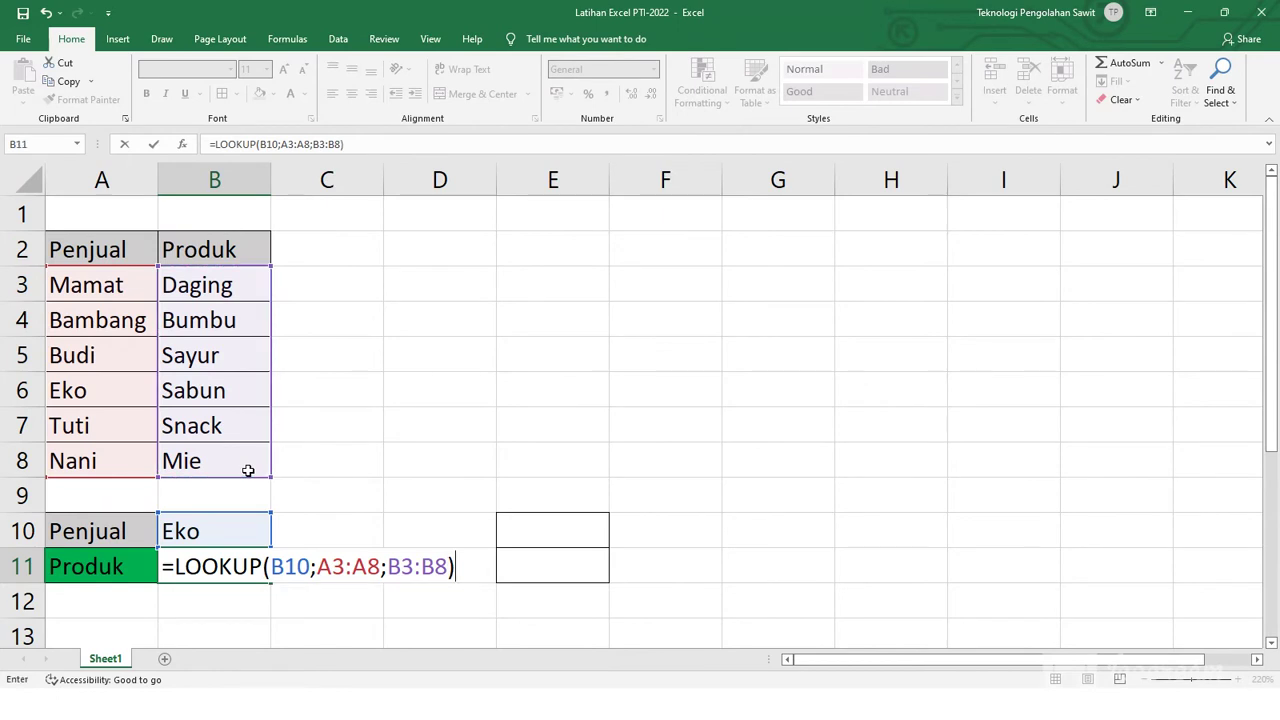
key(Return)
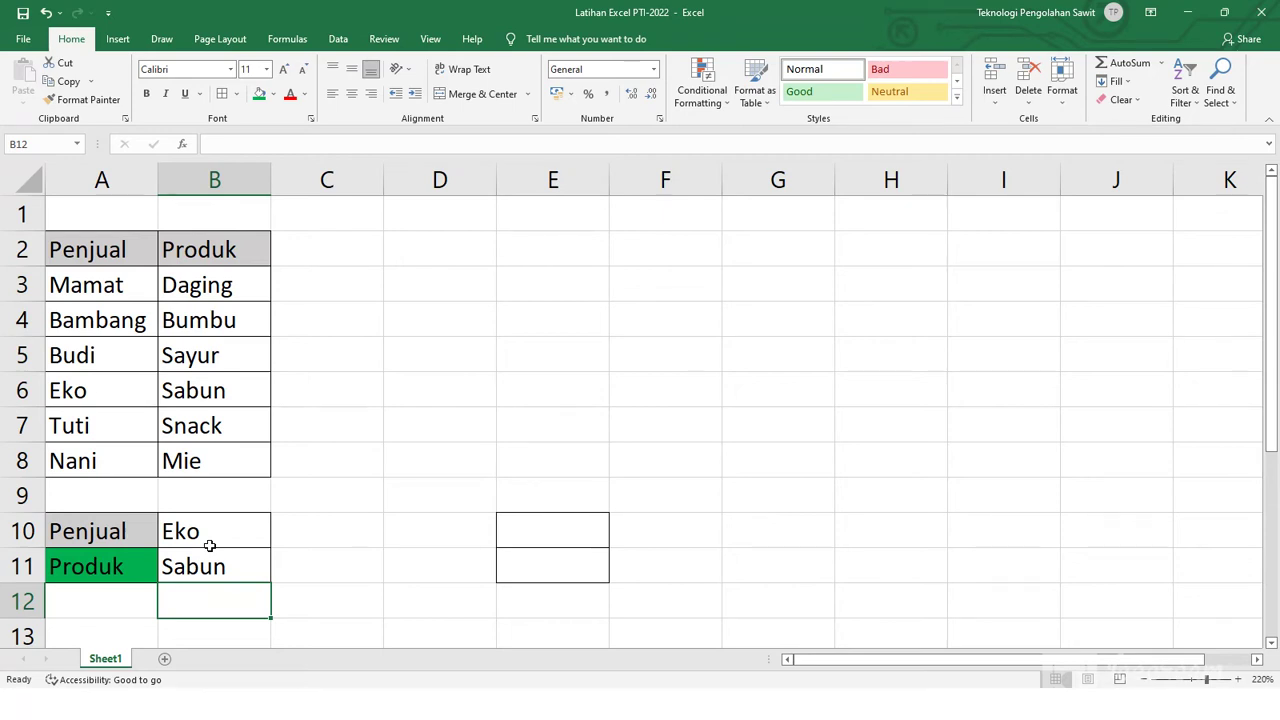
- Select the empty cells C3:C8 beside the product list
click(366, 460)
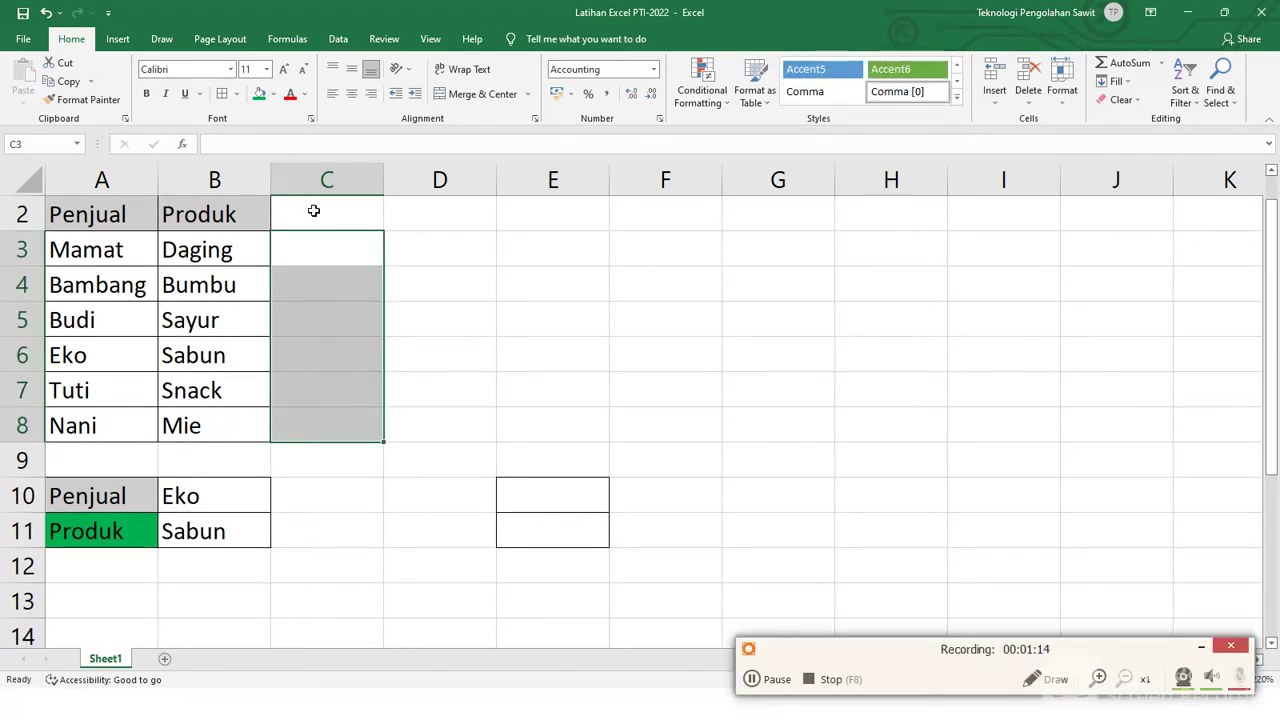
- Add the column header 'Harga' in C2
click(313, 211)
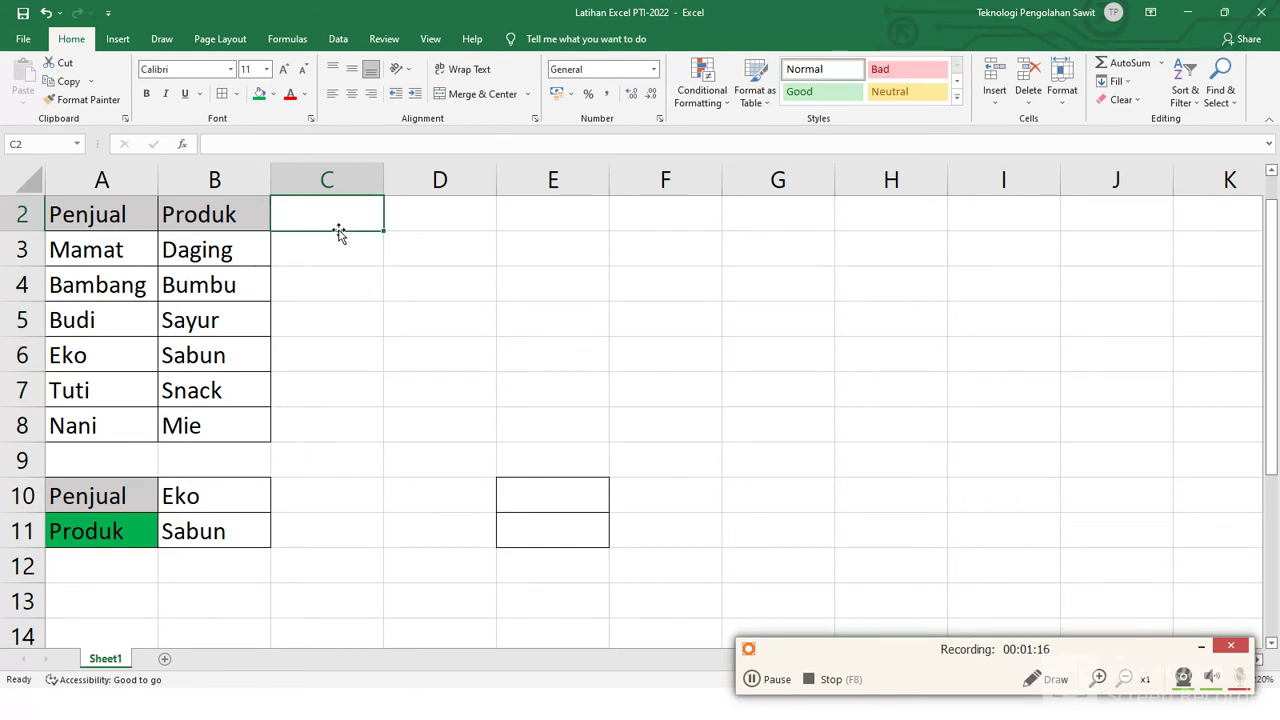
text(Ha)
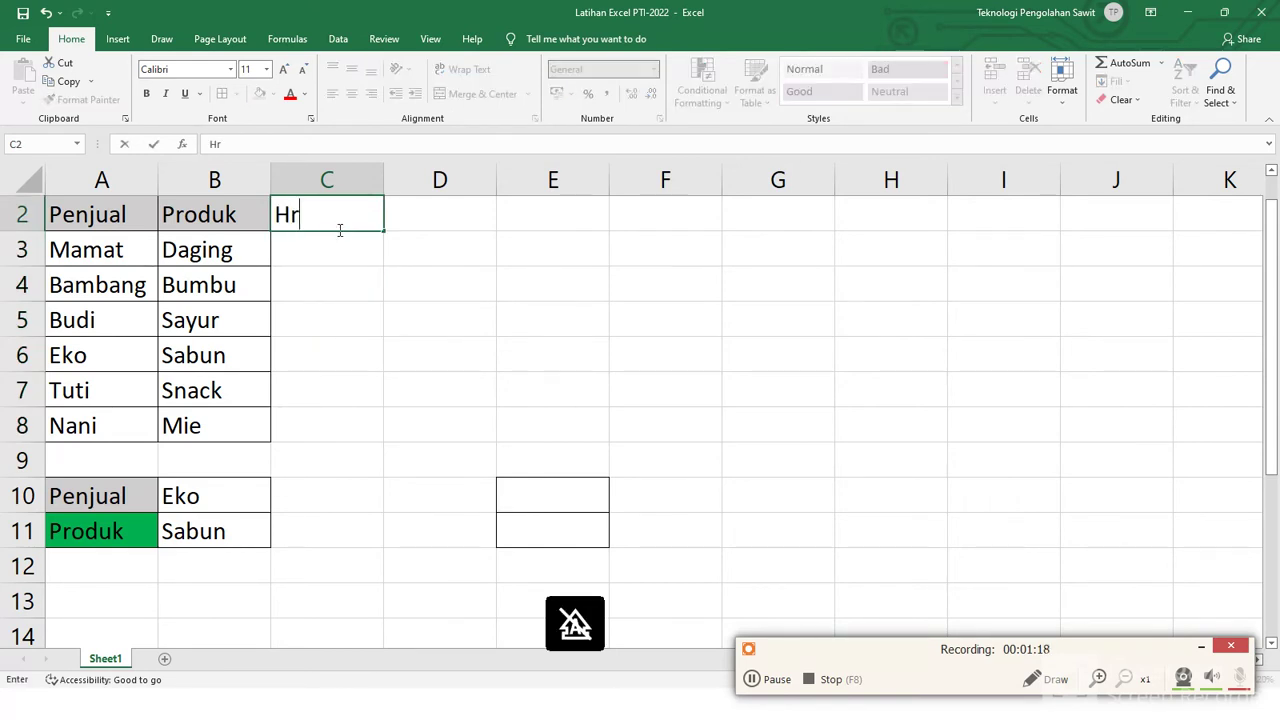
key(BackSpace)
text(a)
text(rga)
click(335, 250)
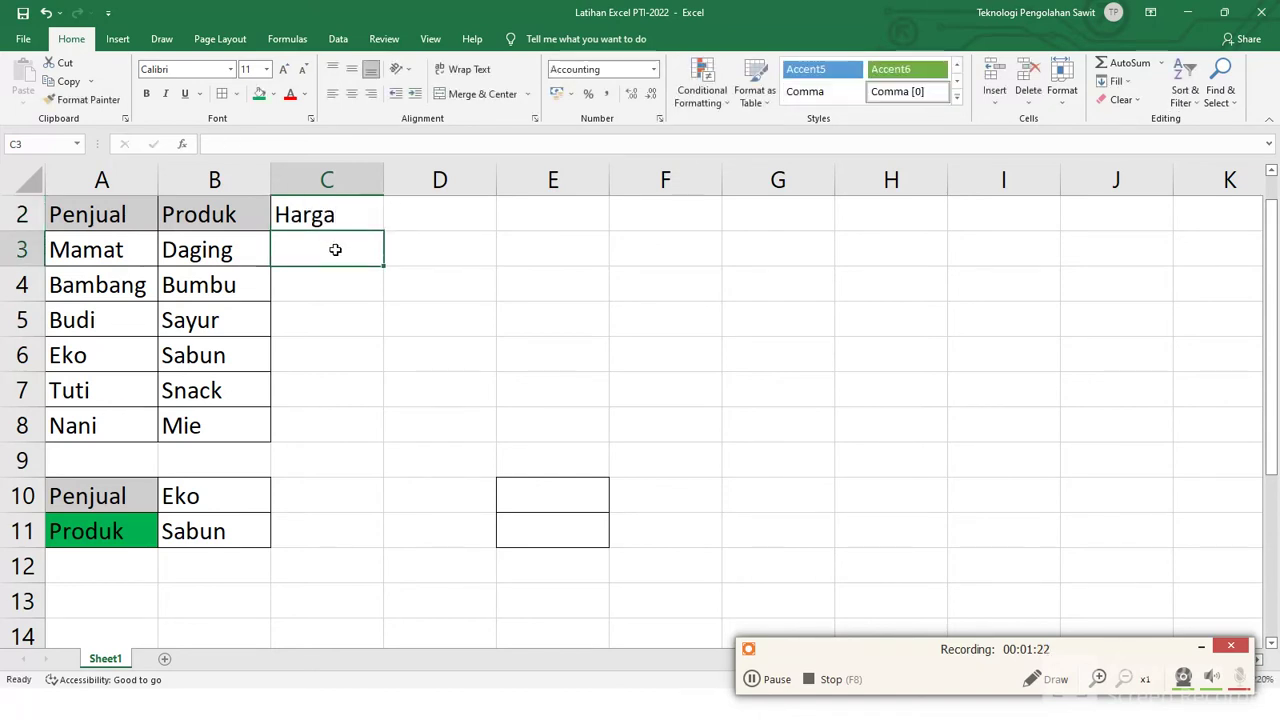
- Enter prices 120000, 3000, 5000, 10000, 15000 and 10000 in C3:C8
text(1200)
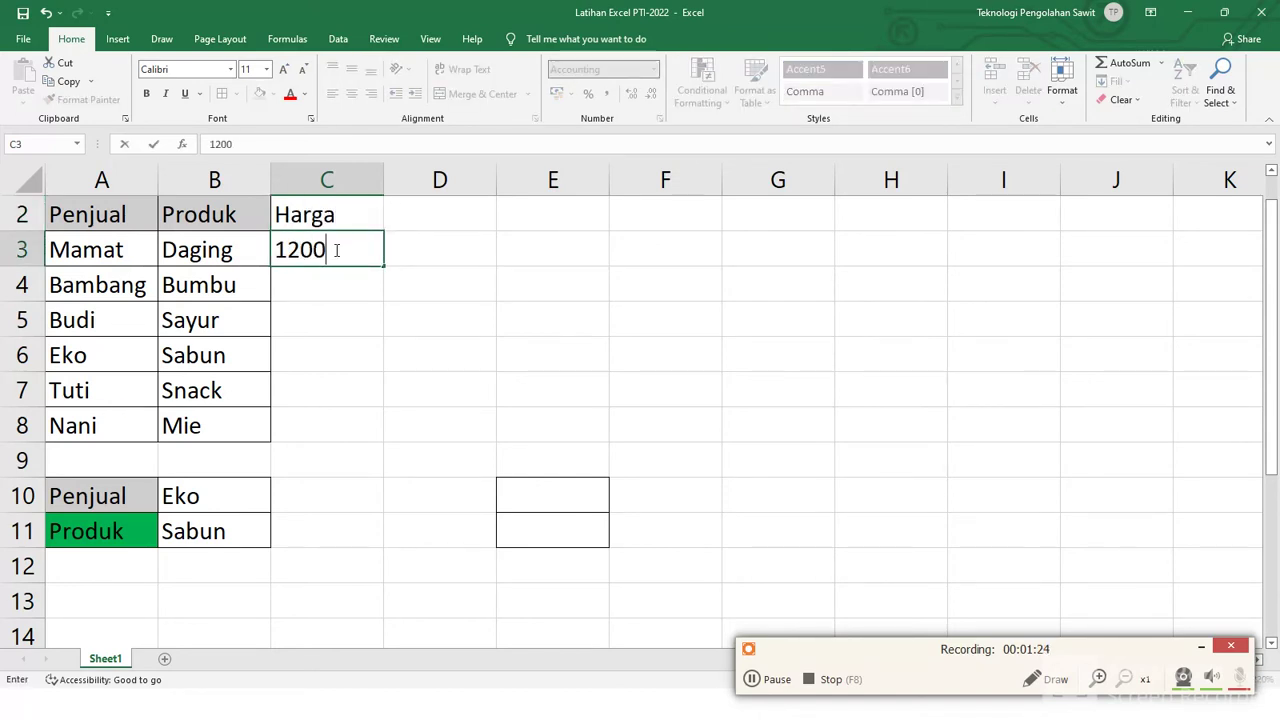
text(00)
key(Return)
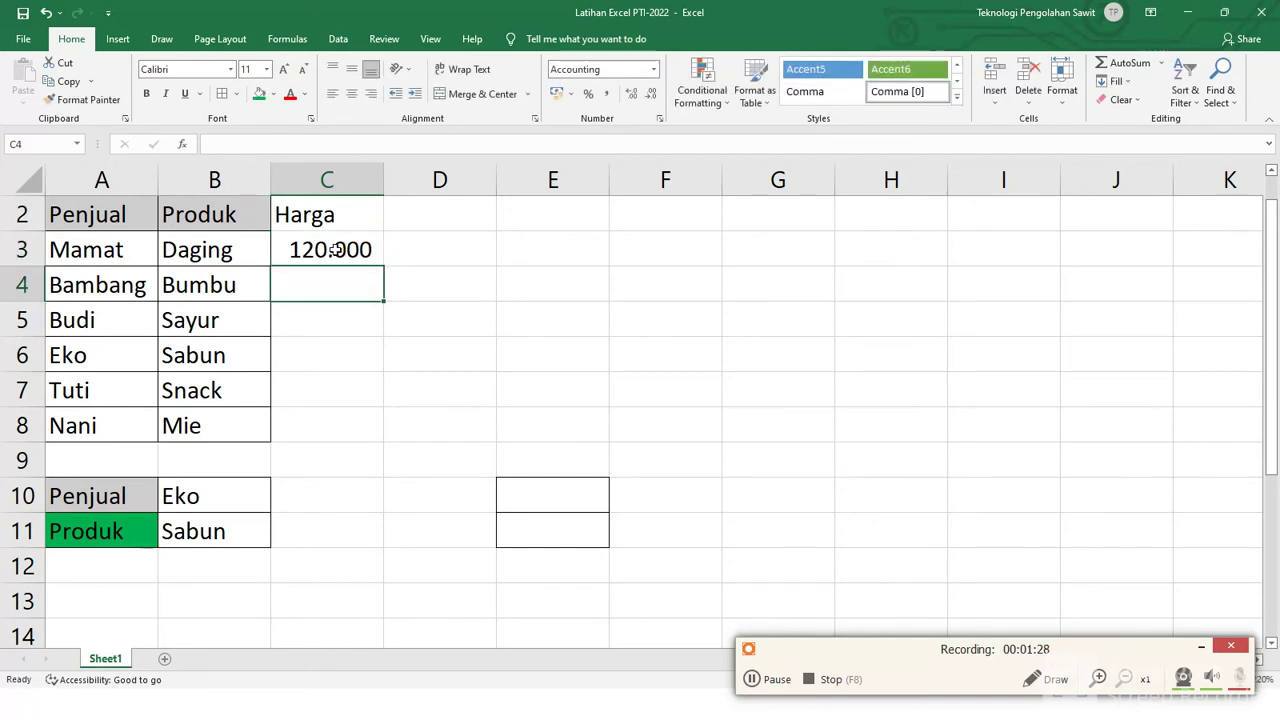
text(3000)
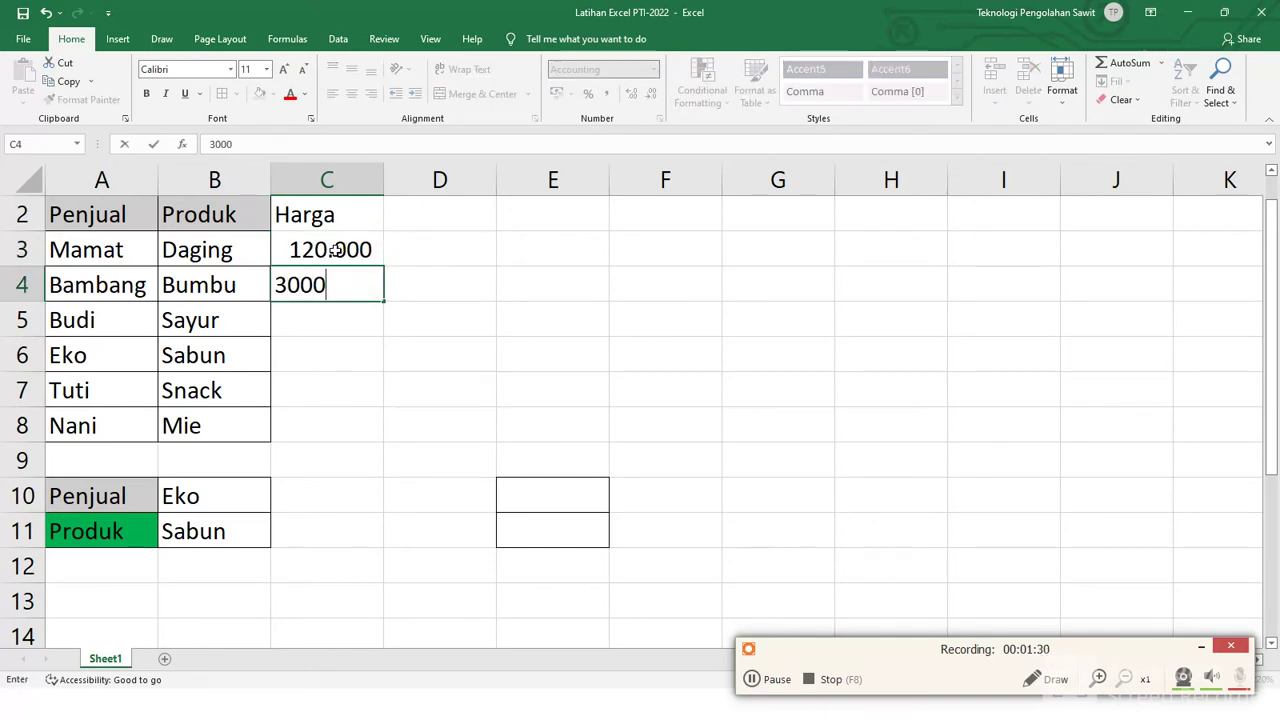
key(Return)
text(5)
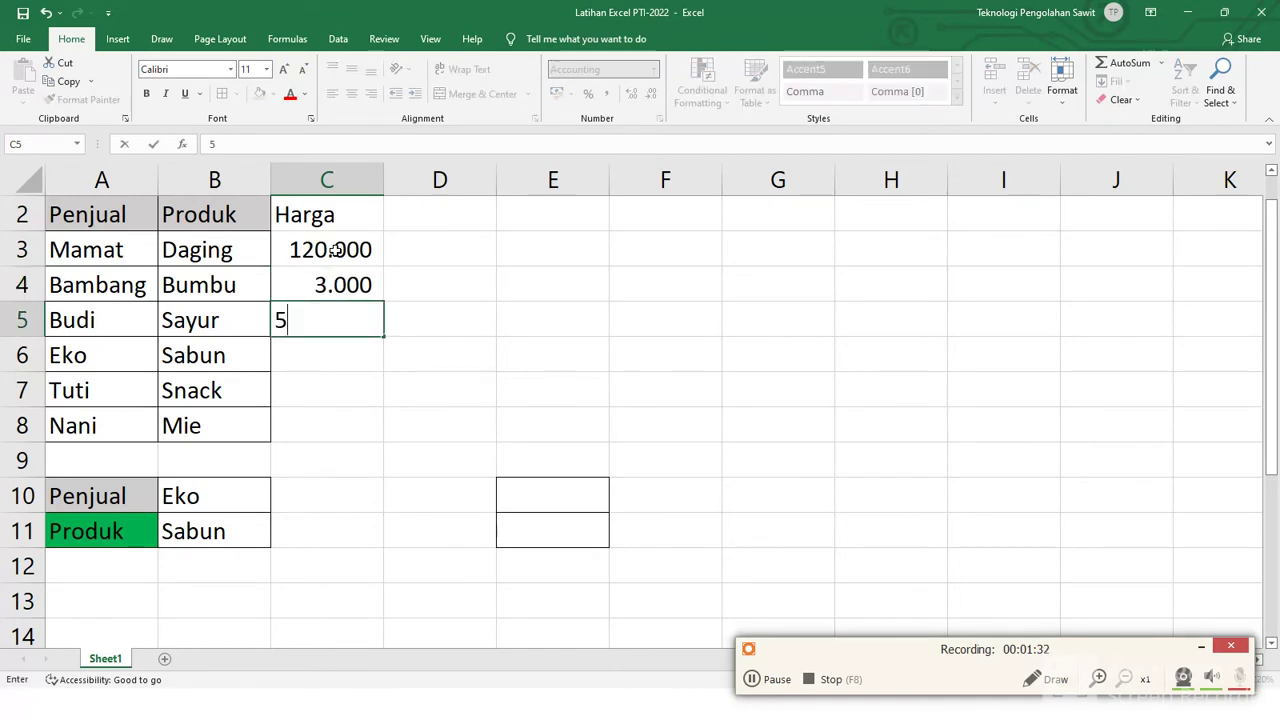
text(000)
key(Return)
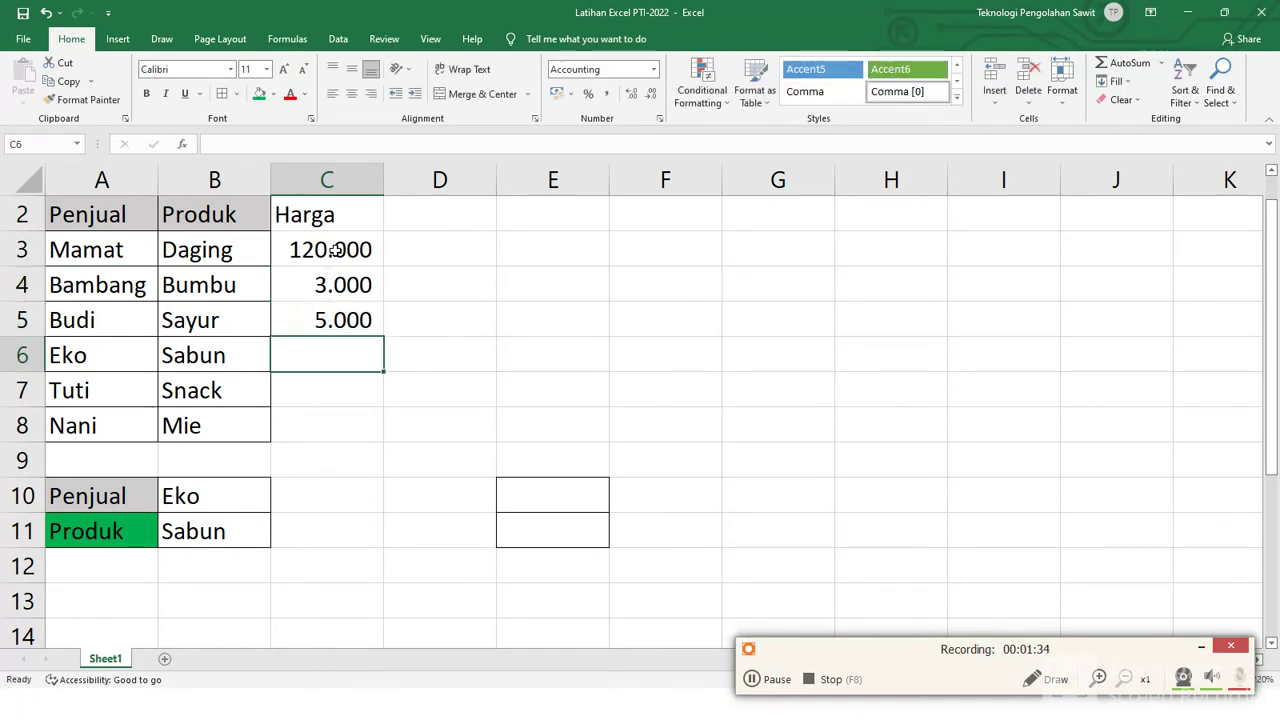
text(10000)
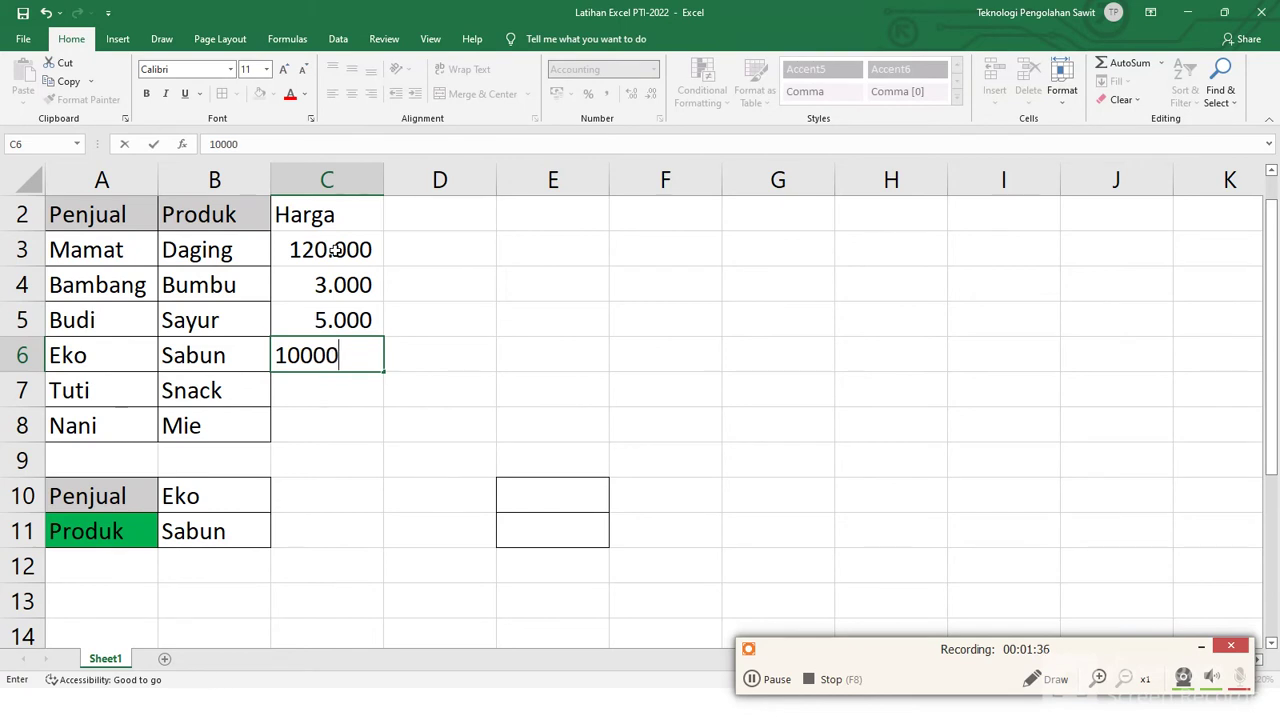
key(Return)
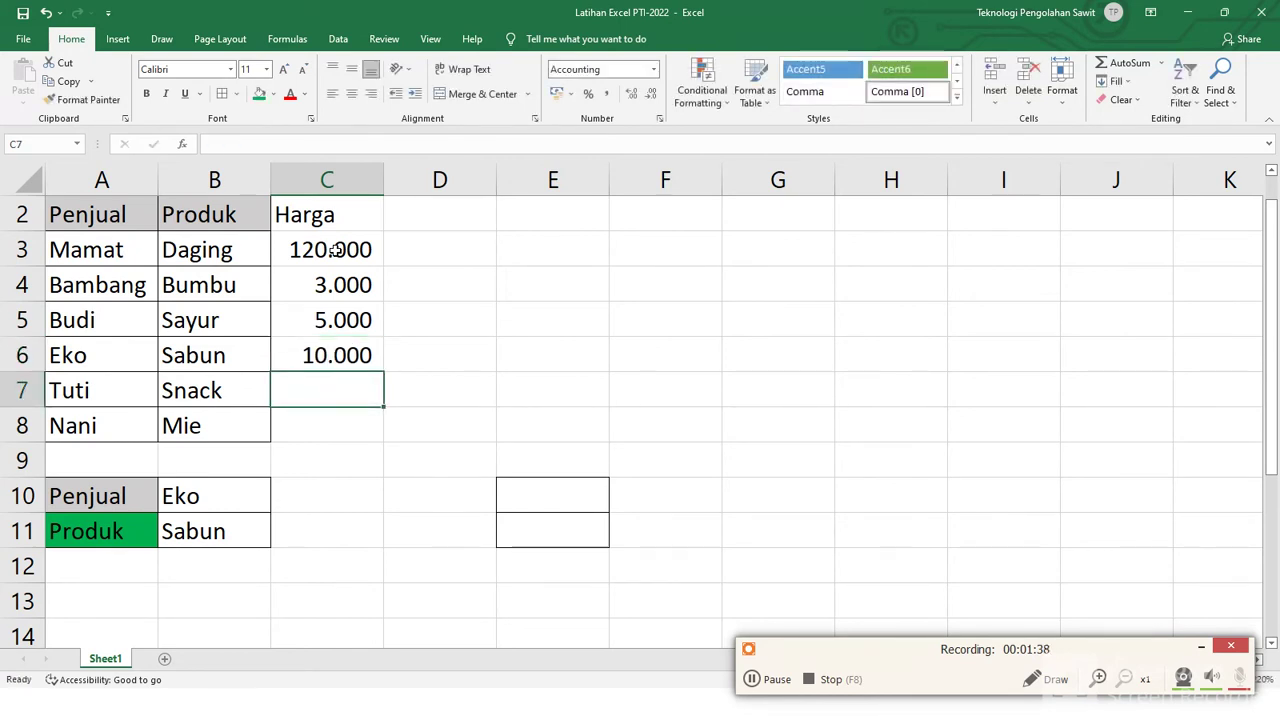
text(150)
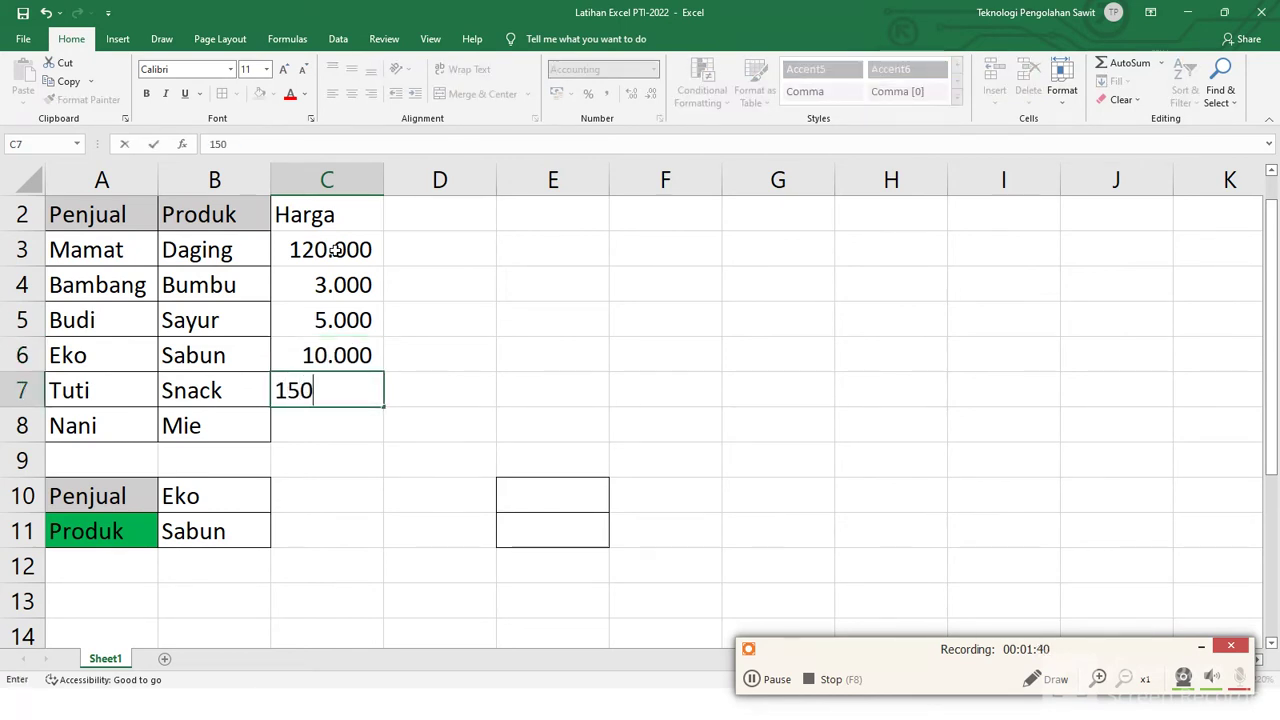
text(00)
key(Return)
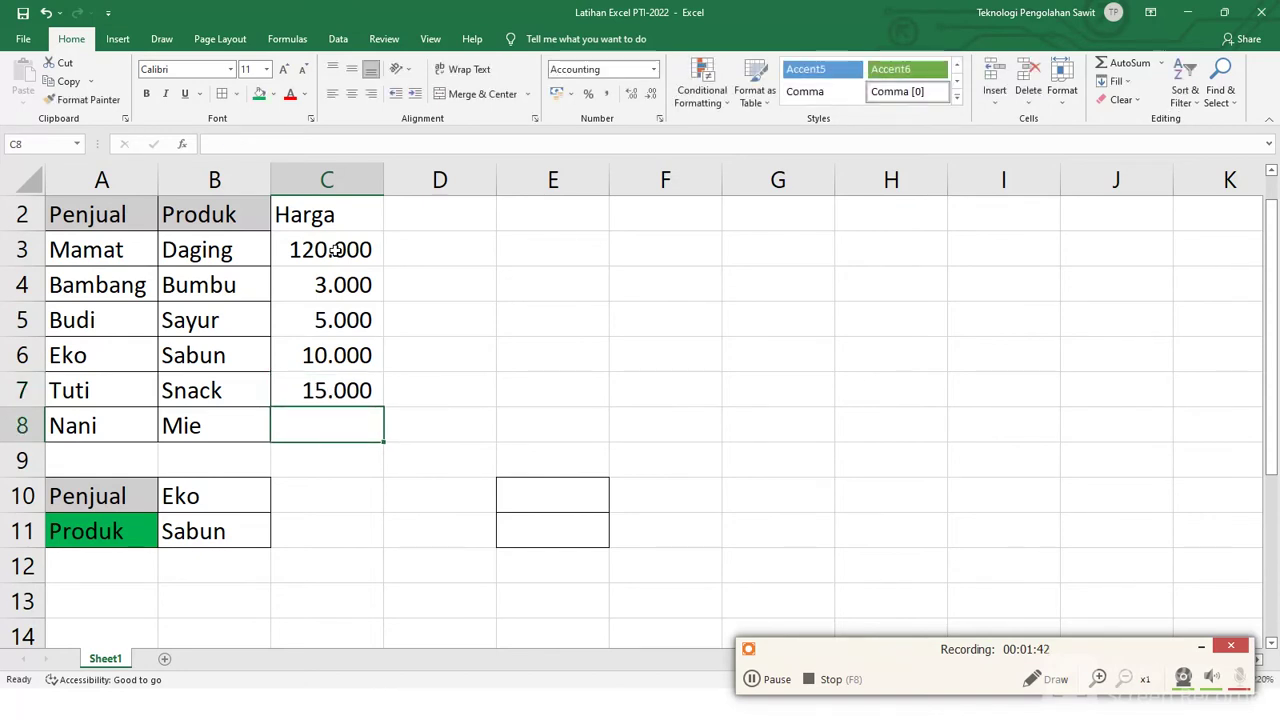
text(100)
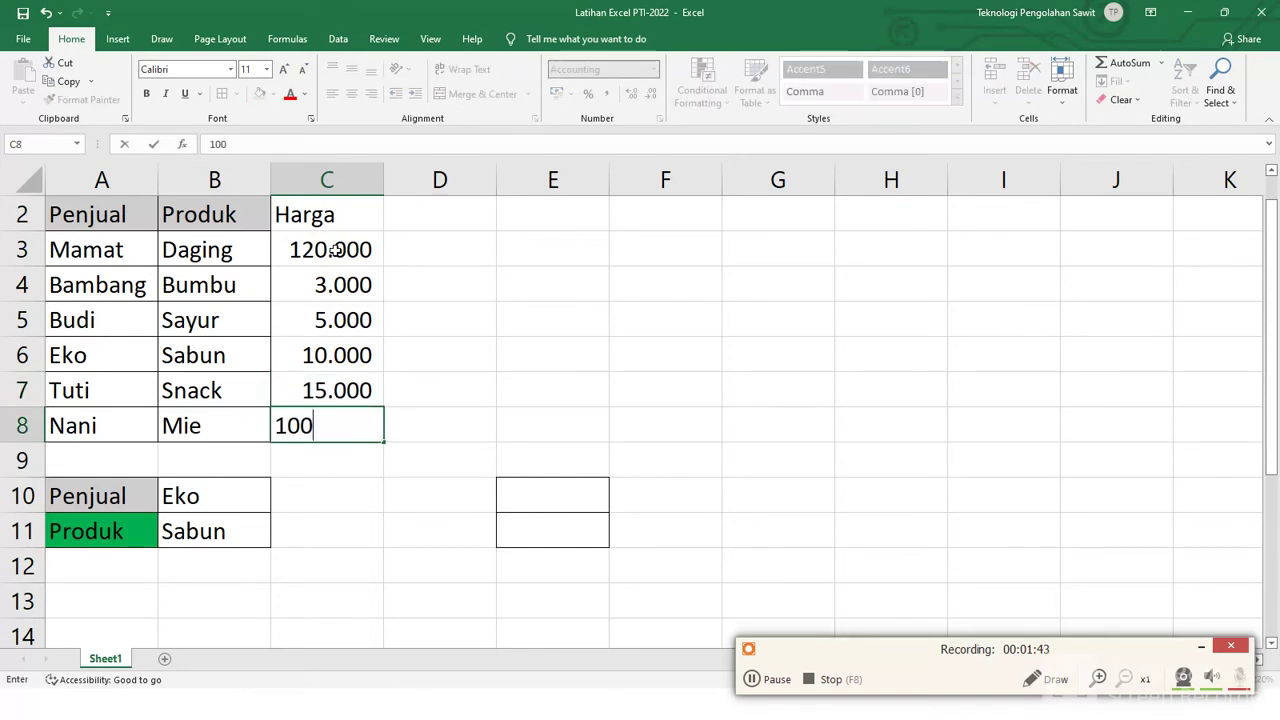
text(00)
key(Return)
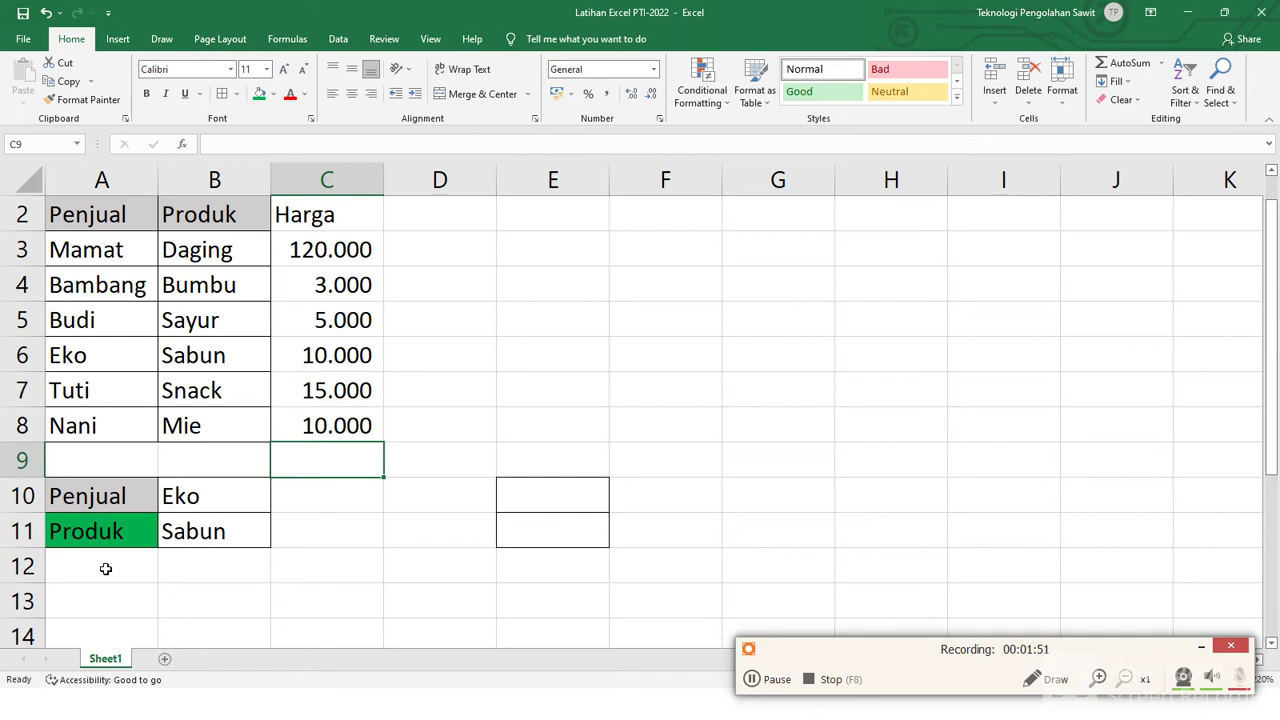
- Type the label 'Harga' in A12, then select B12 for the price formula
click(106, 568)
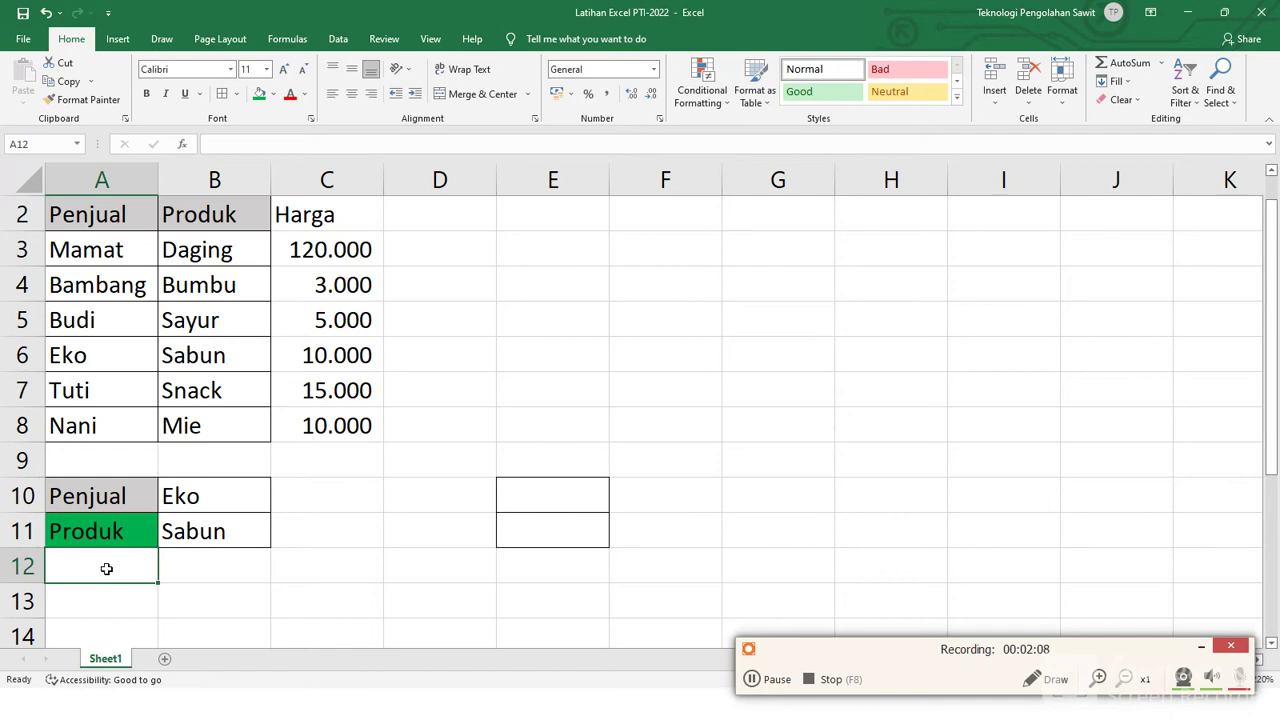
text(Ha)
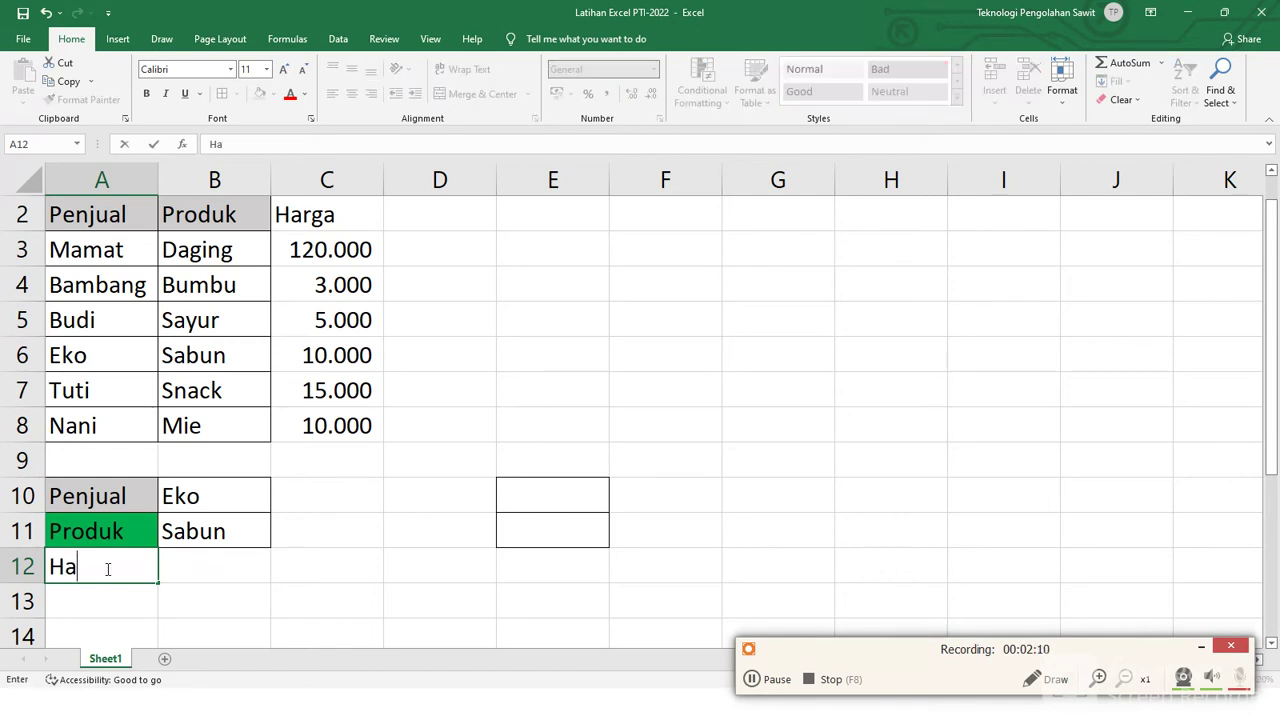
text(rga)
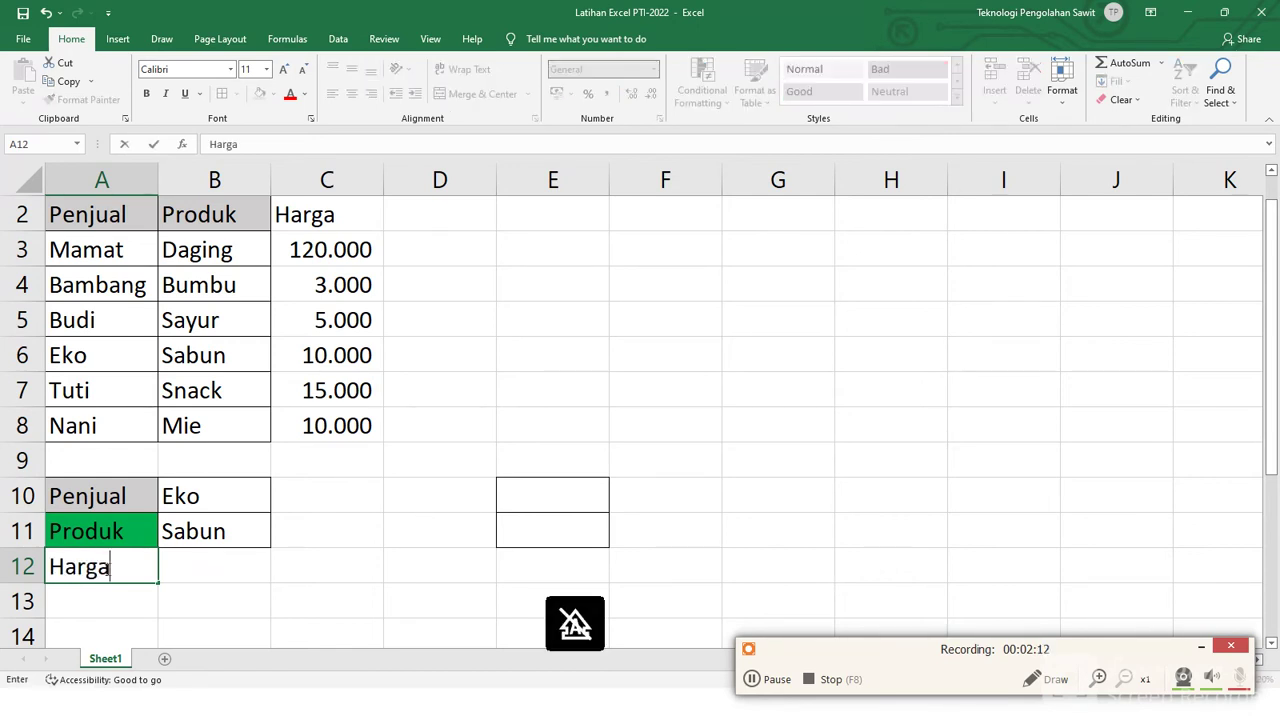
key(Tab)
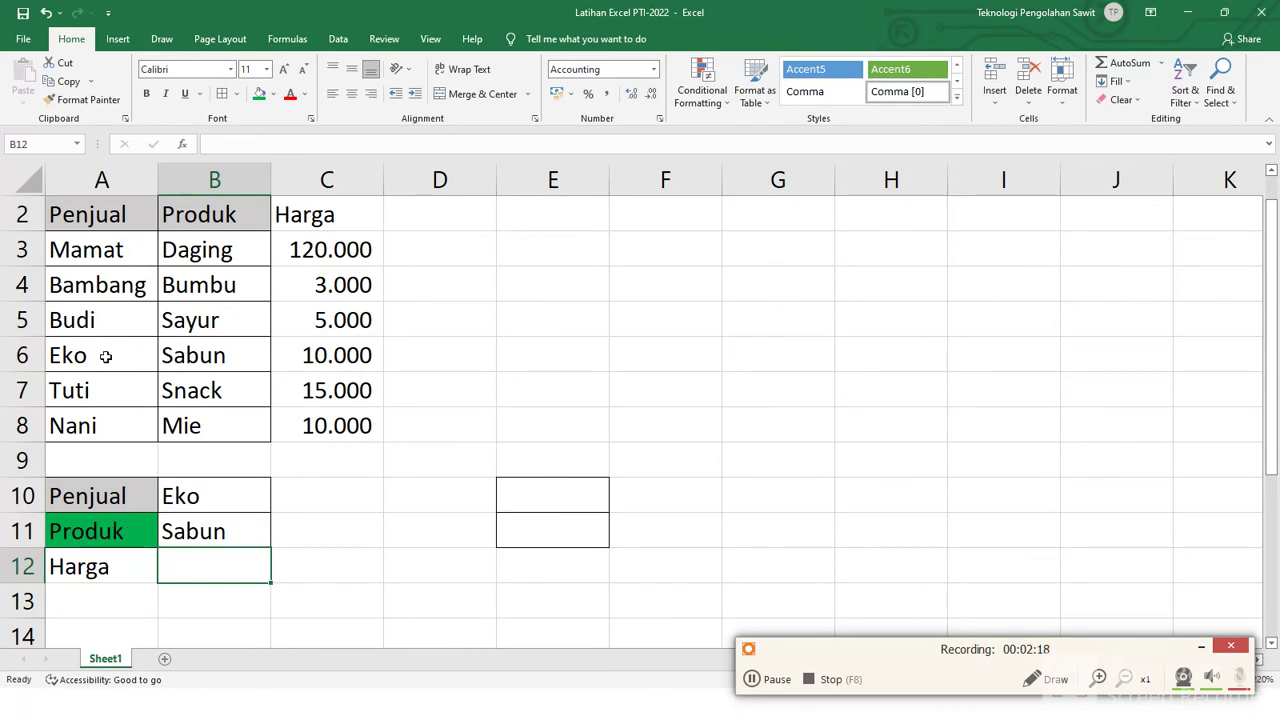
drag(104, 357, 330, 357)
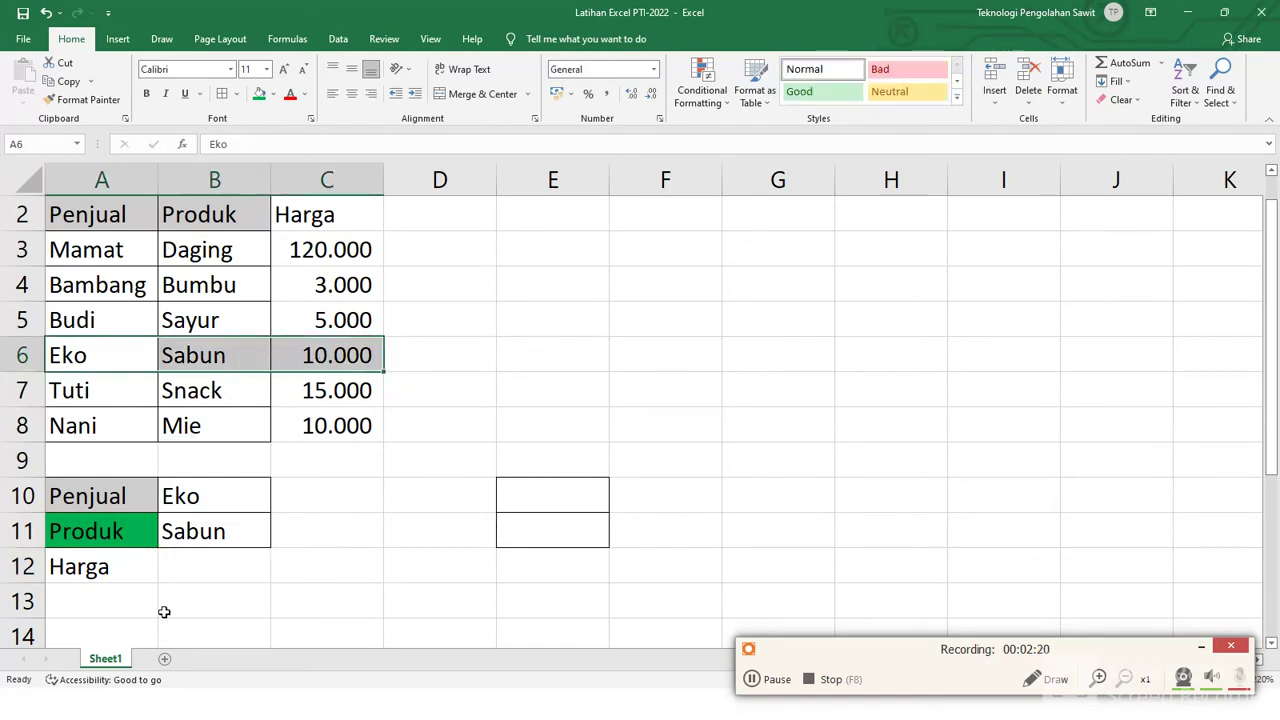
click(200, 572)
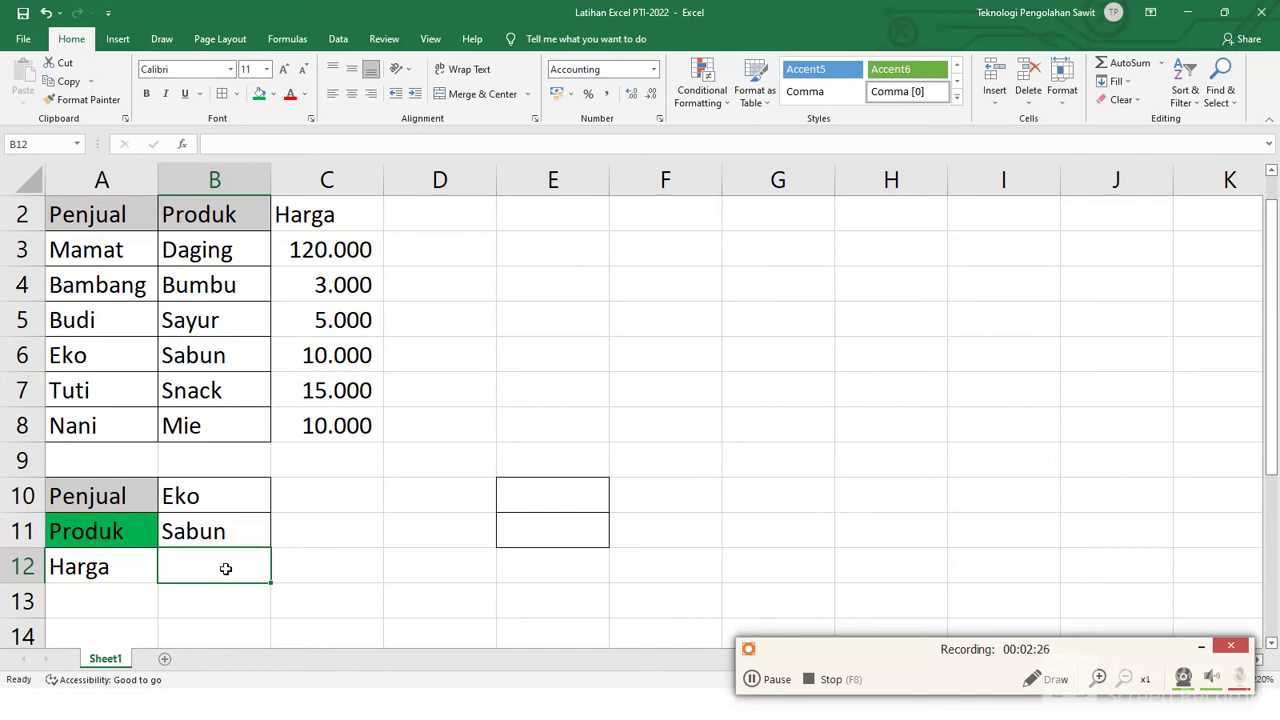
- Enter =LOOKUP(B10;A3:C8) in B12, returning Eko's price of 10.000
text(=LO)
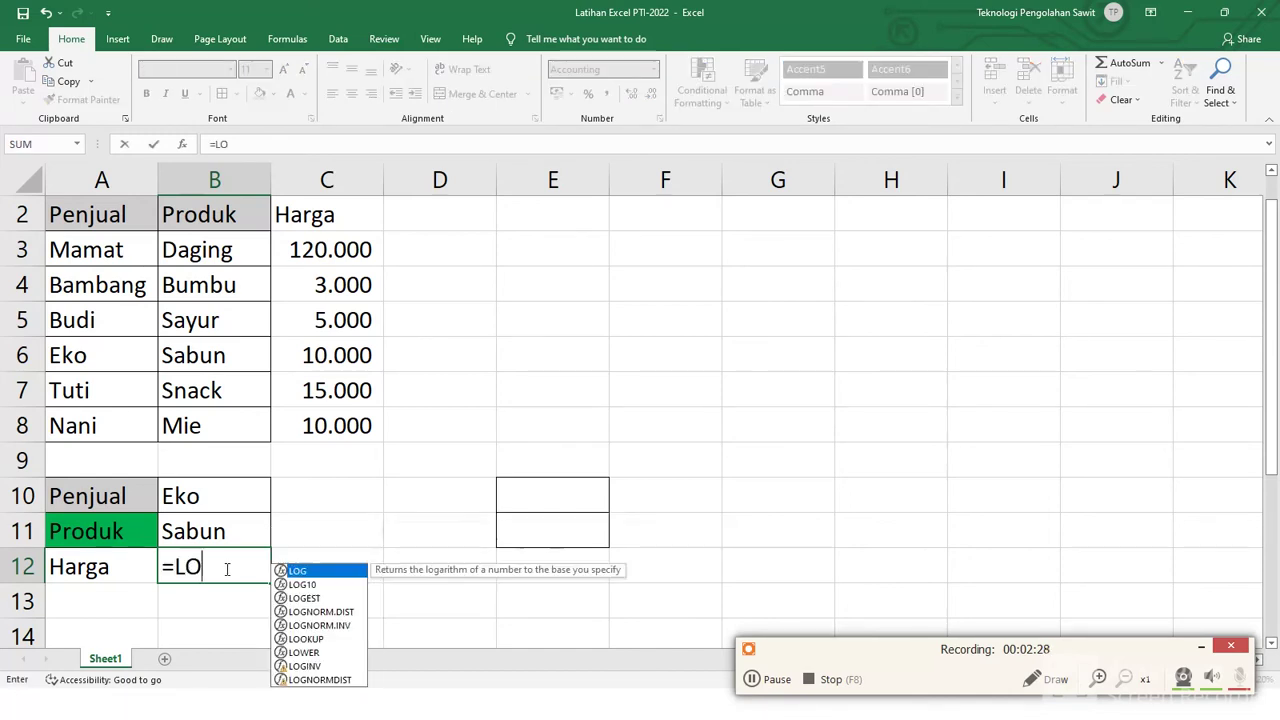
text(OK)
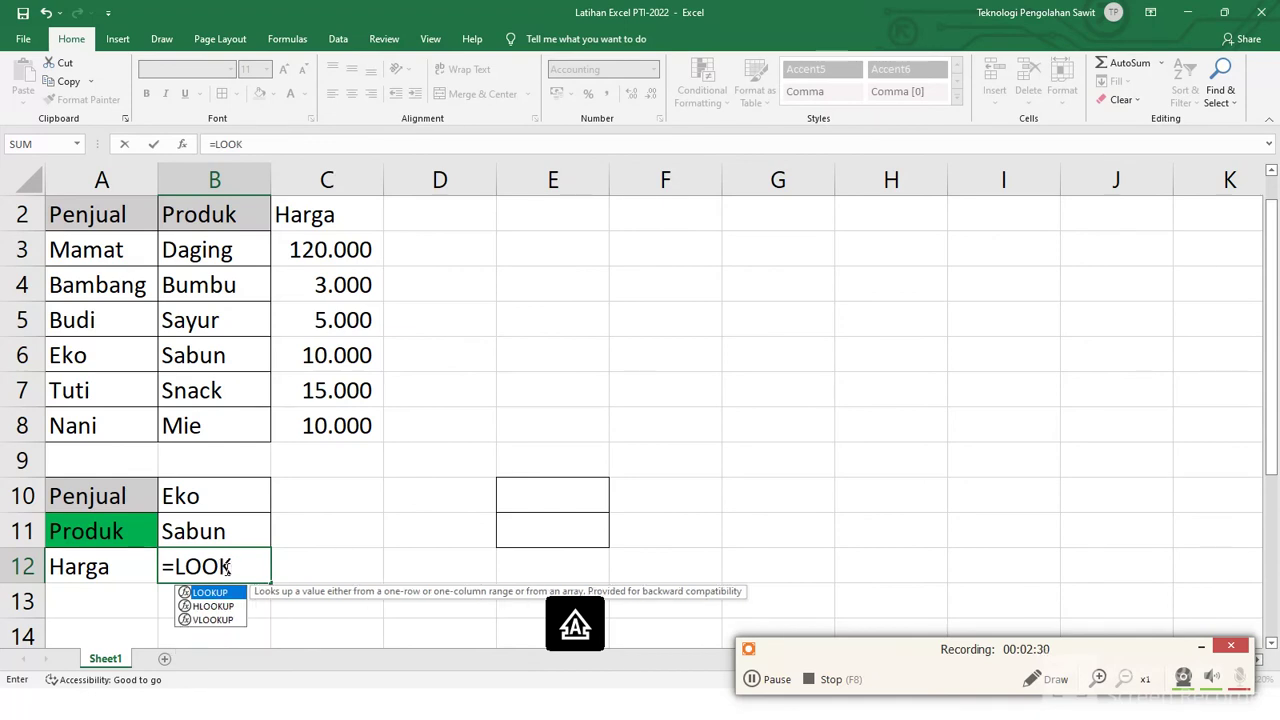
key(Tab)
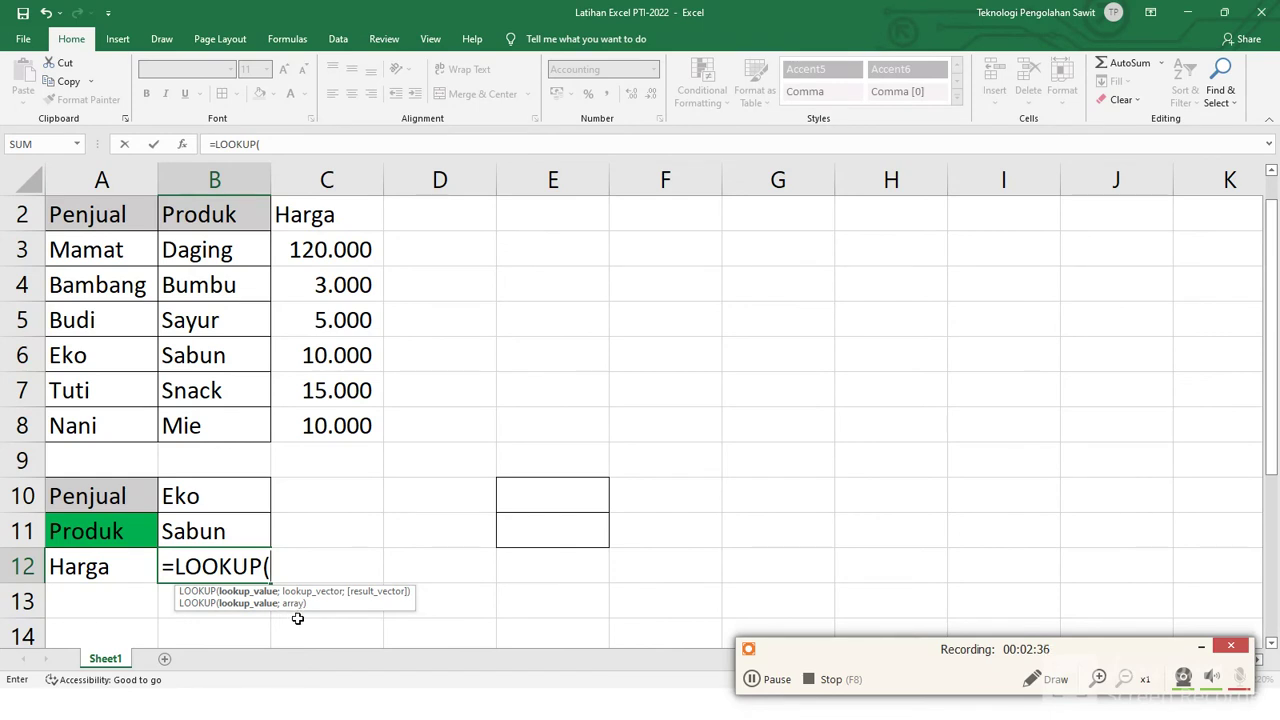
click(201, 498)
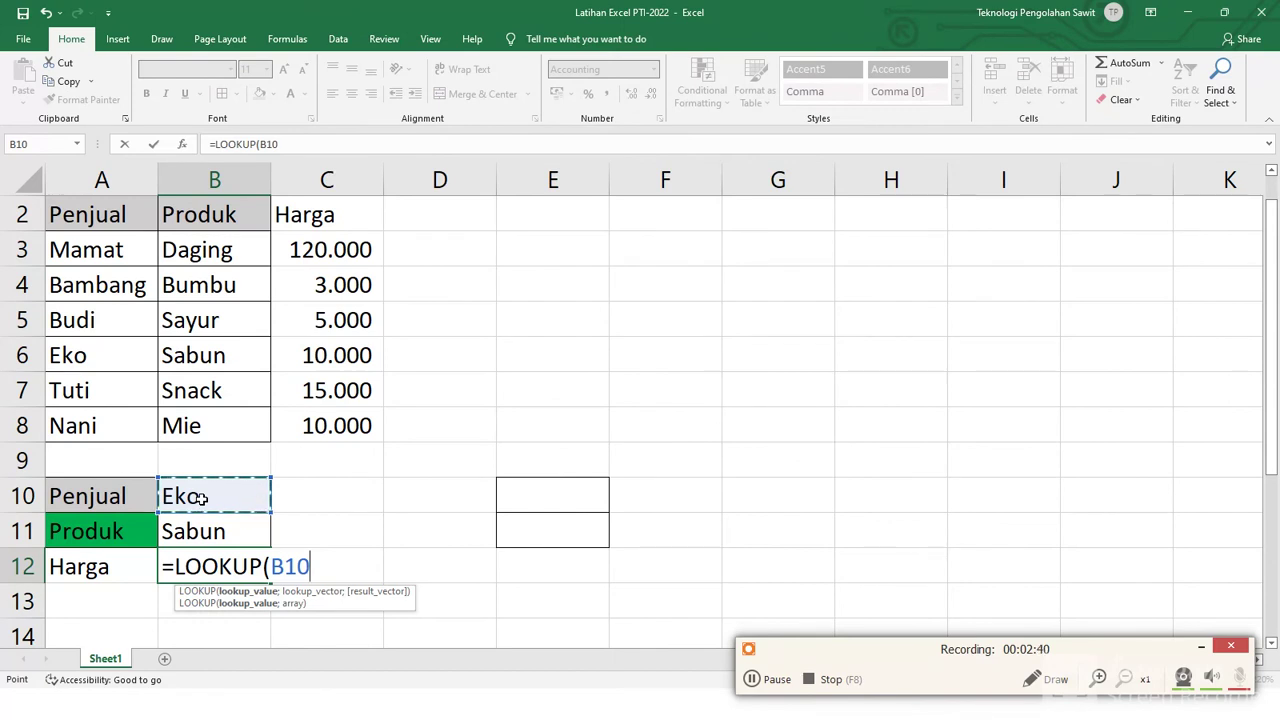
text(;)
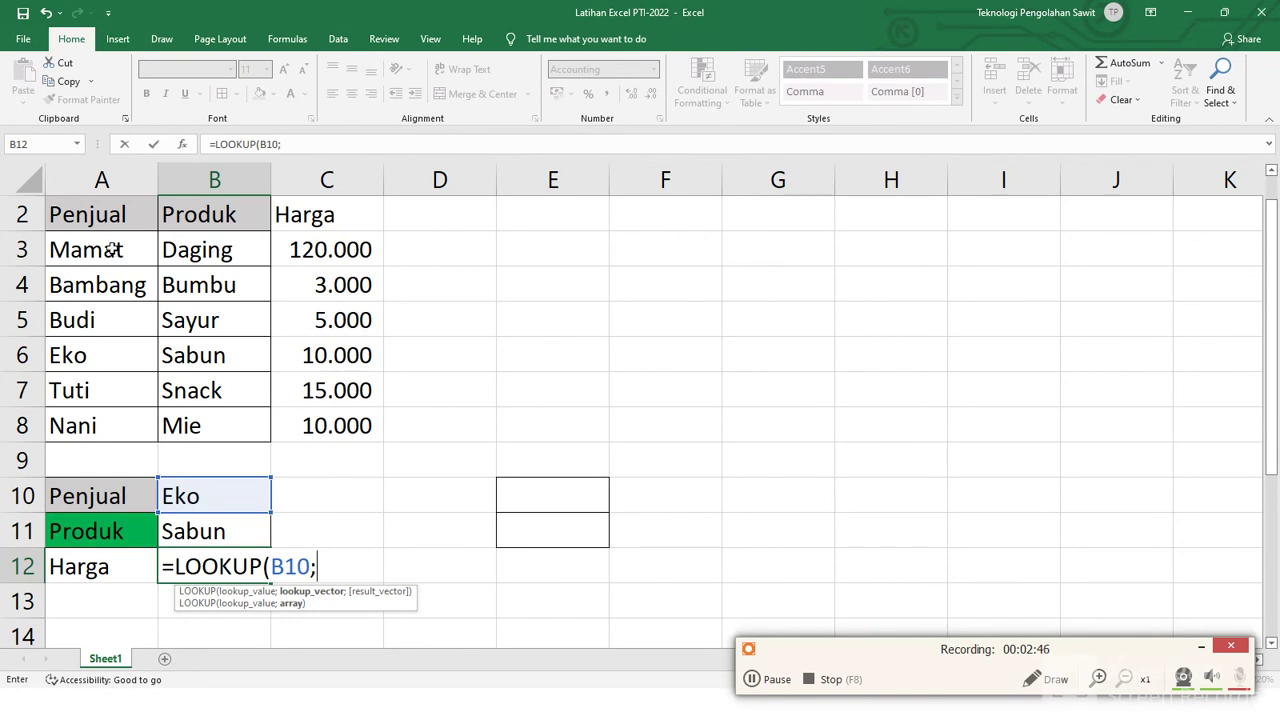
drag(112, 249, 328, 427)
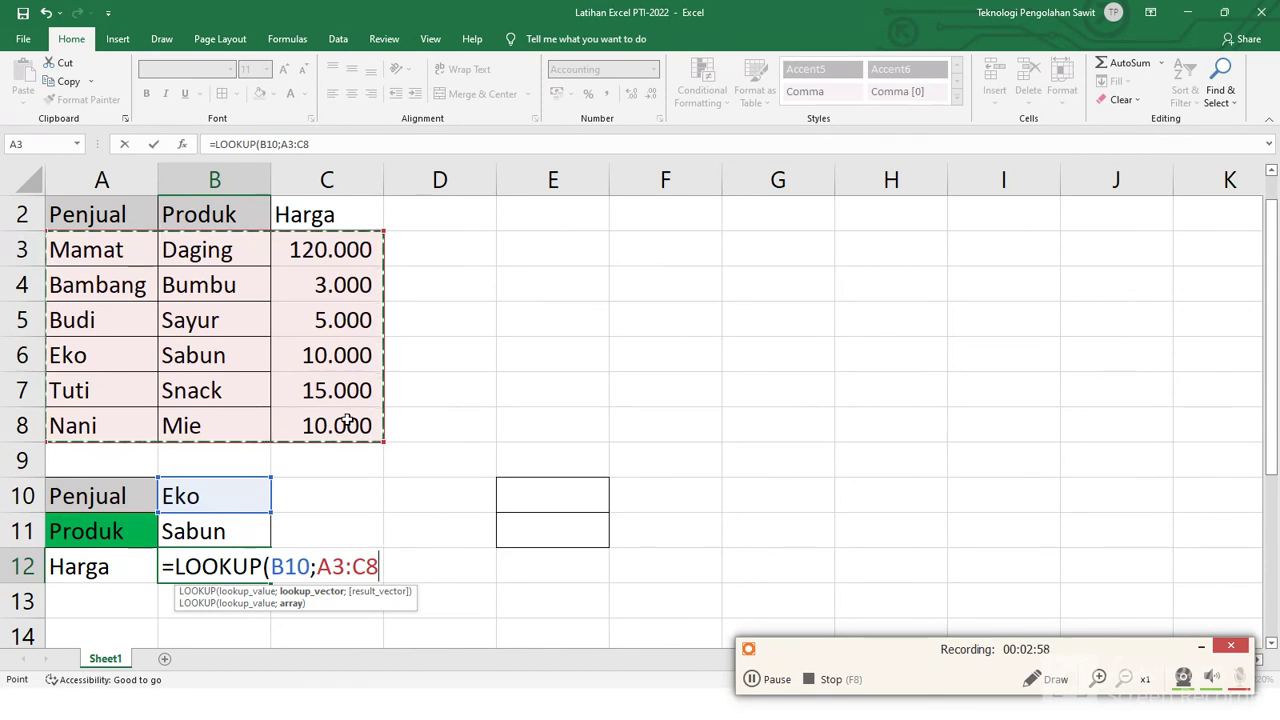
text())
key(Return)
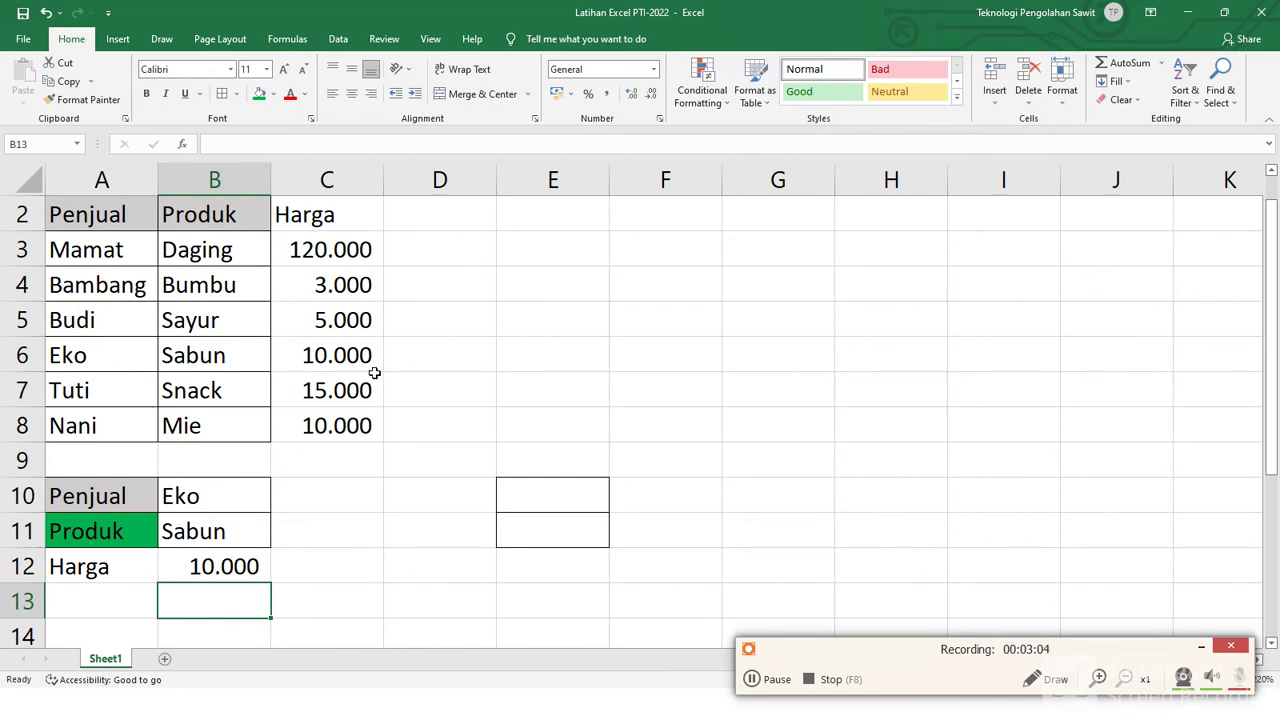
drag(107, 569, 184, 567)
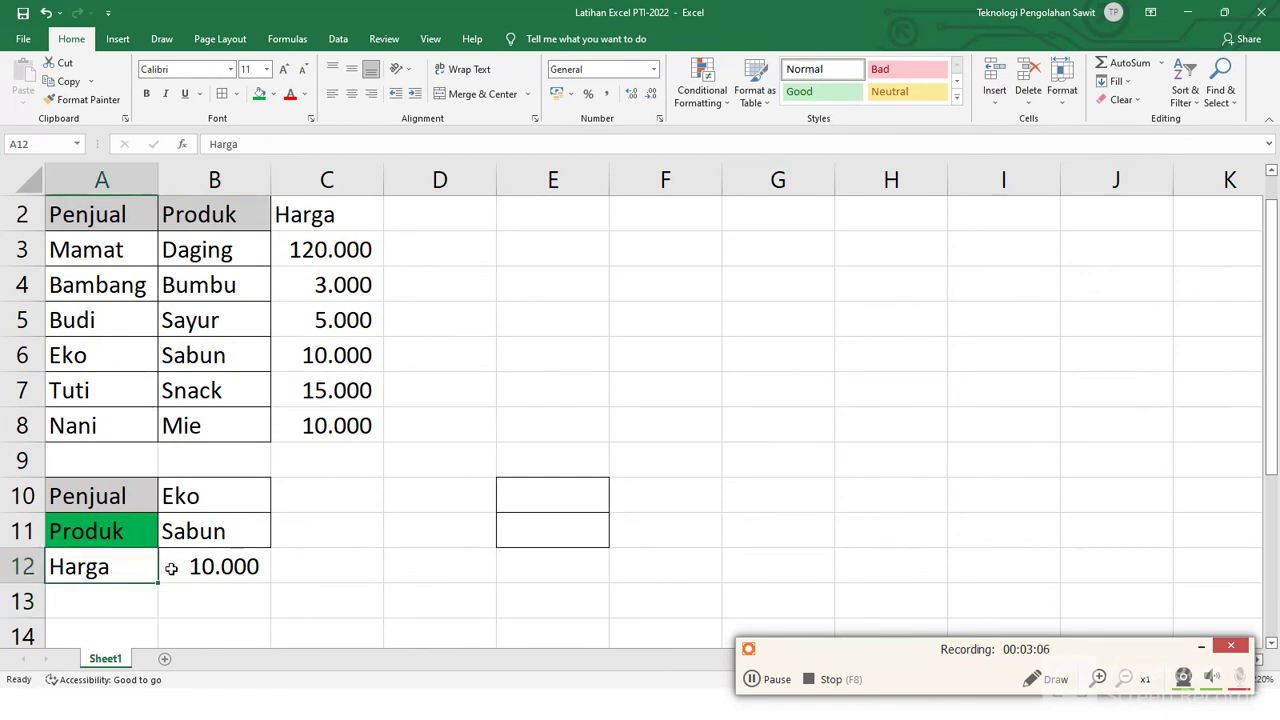